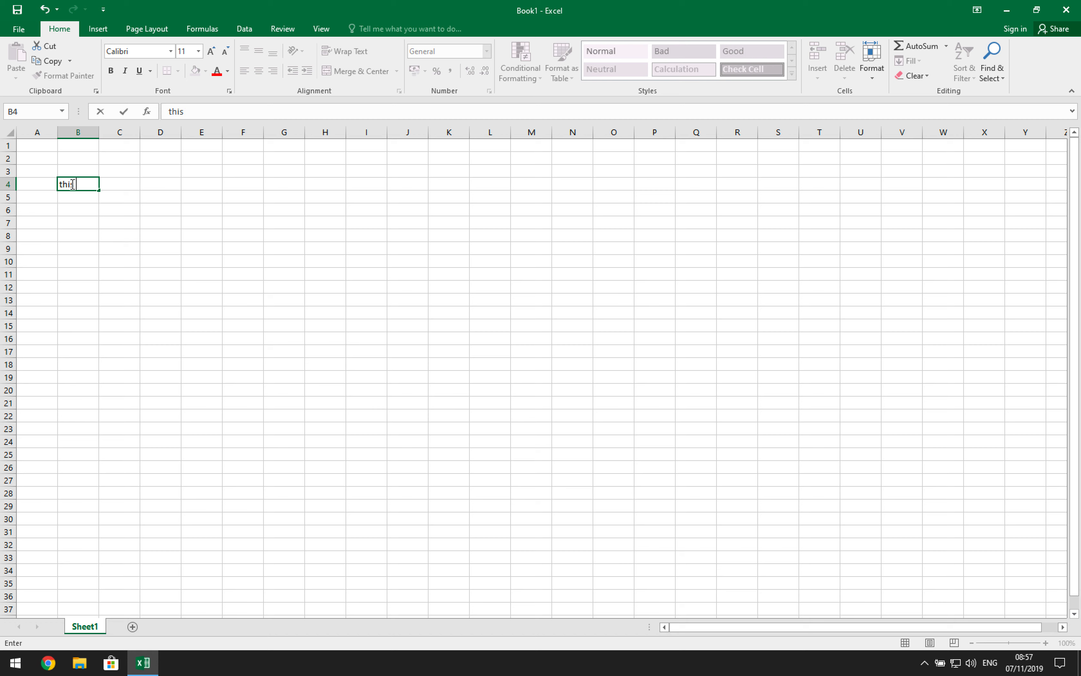
Step: Enter "this is some example text" in cell B4 and "more text" in cell C4
text(s is some example tex)
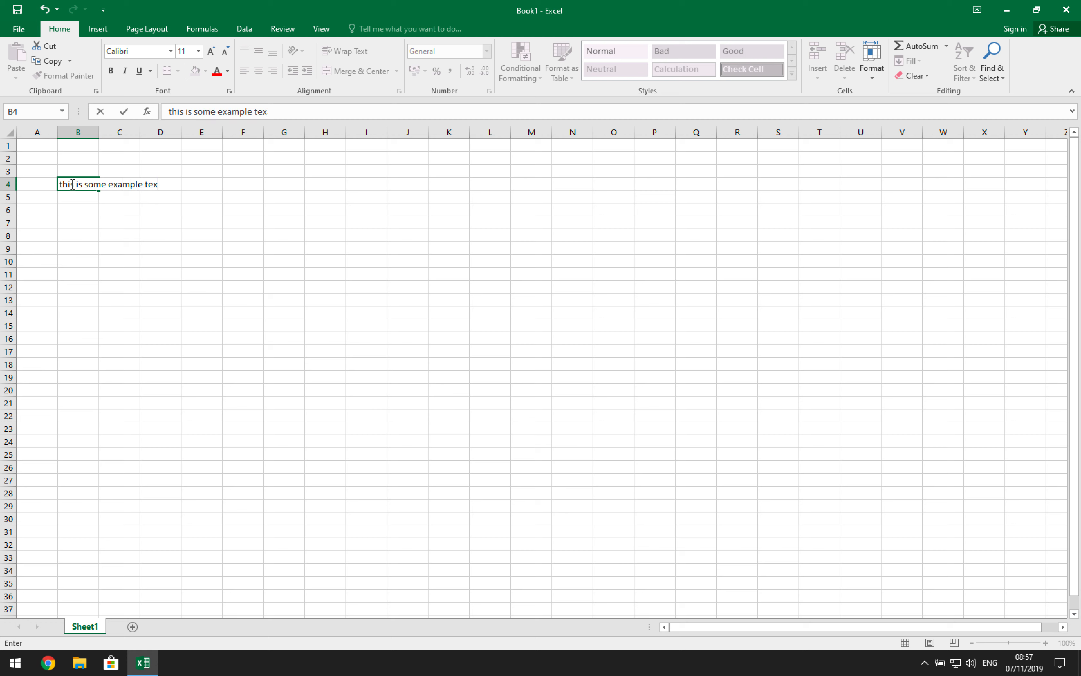
key(Return)
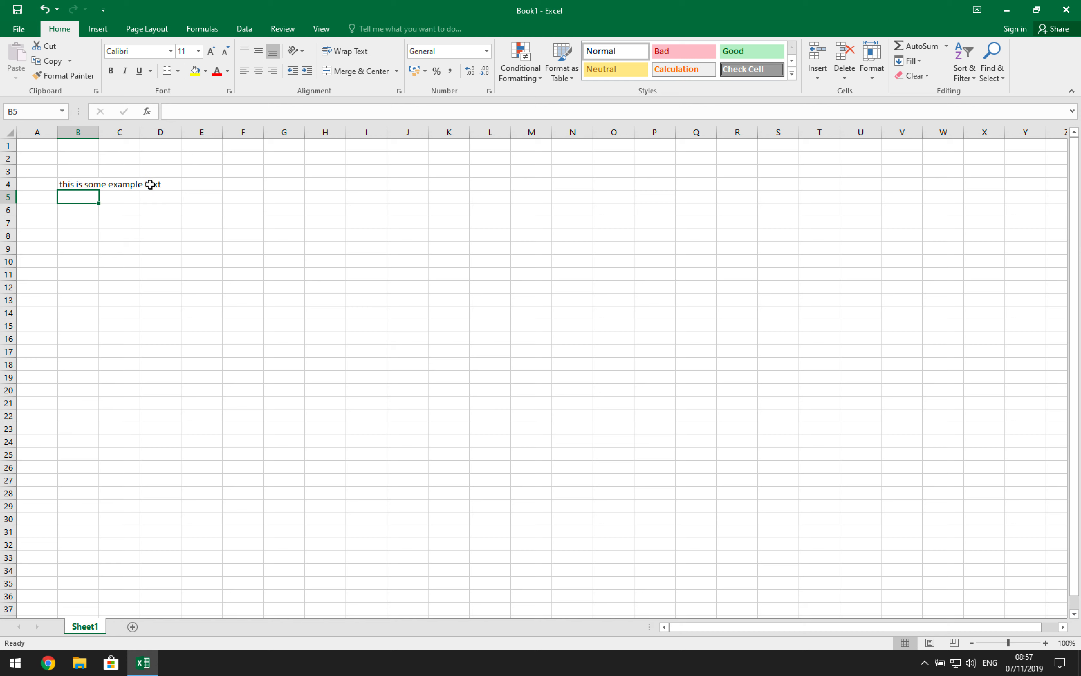
click(118, 184)
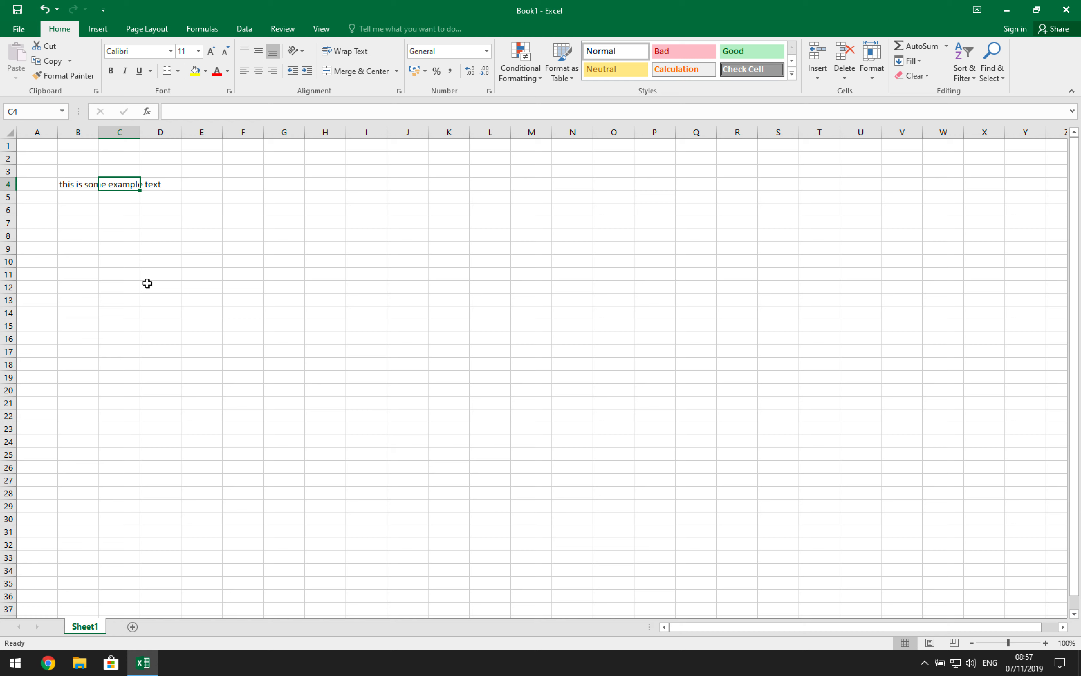
text(more text)
key(Return)
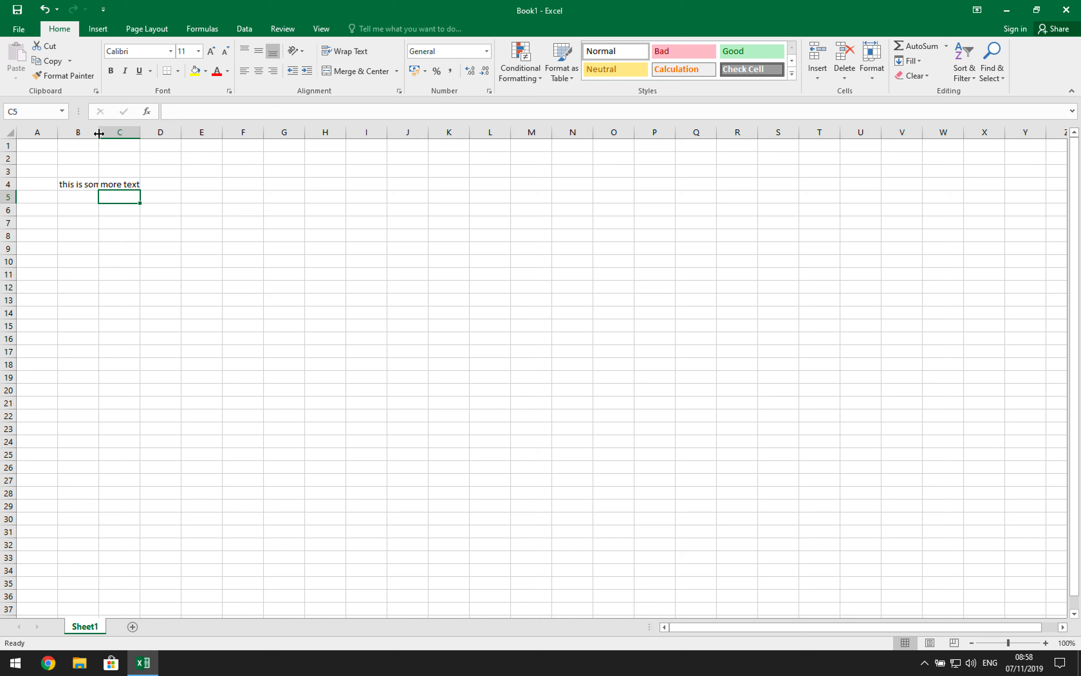
Step: Widen column B just enough to fit the full text of B4, and select that cell
drag(99, 133, 184, 135)
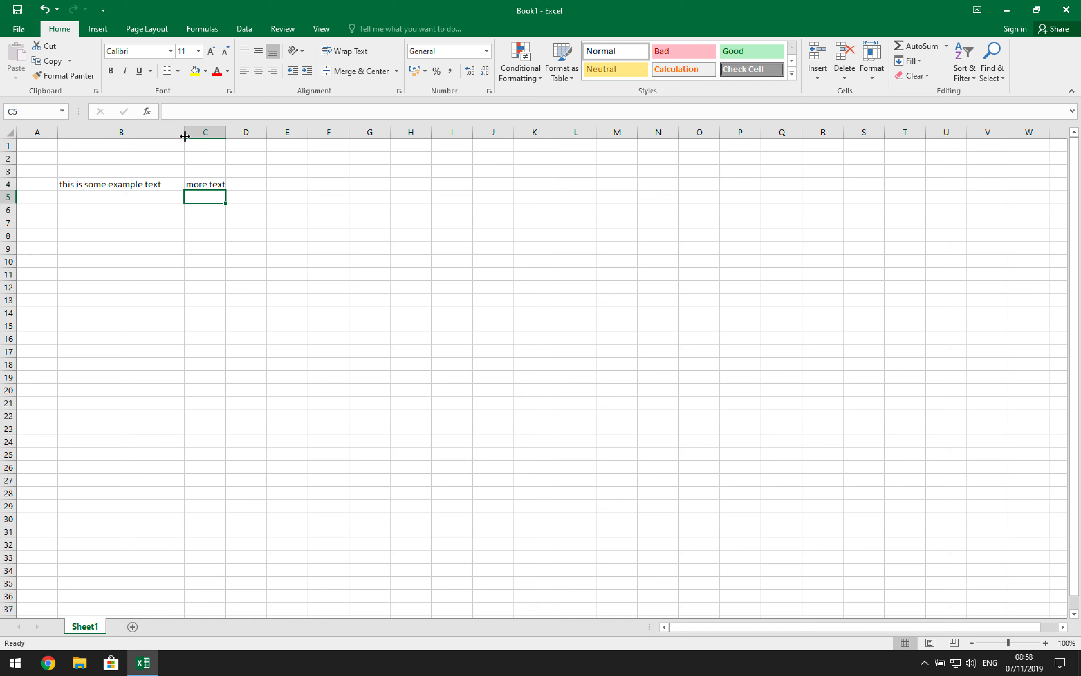
drag(184, 132, 166, 132)
key(Up)
key(Left)
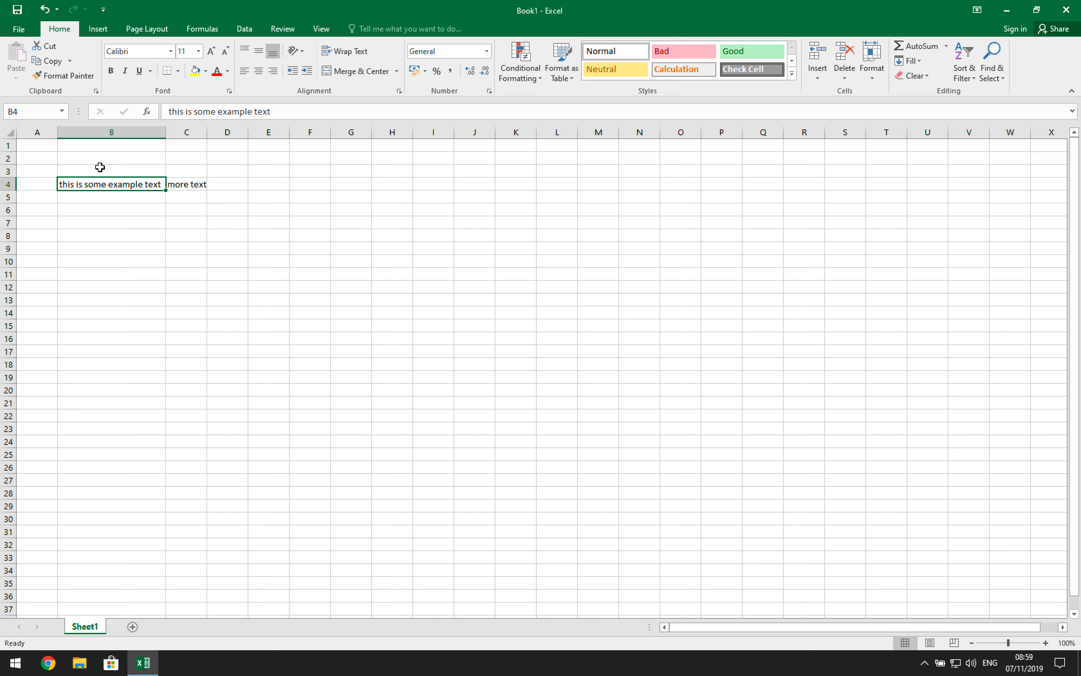
Step: Copy the contents of cell B4 into cell B6
click(99, 210)
click(106, 185)
key(ctrl+c)
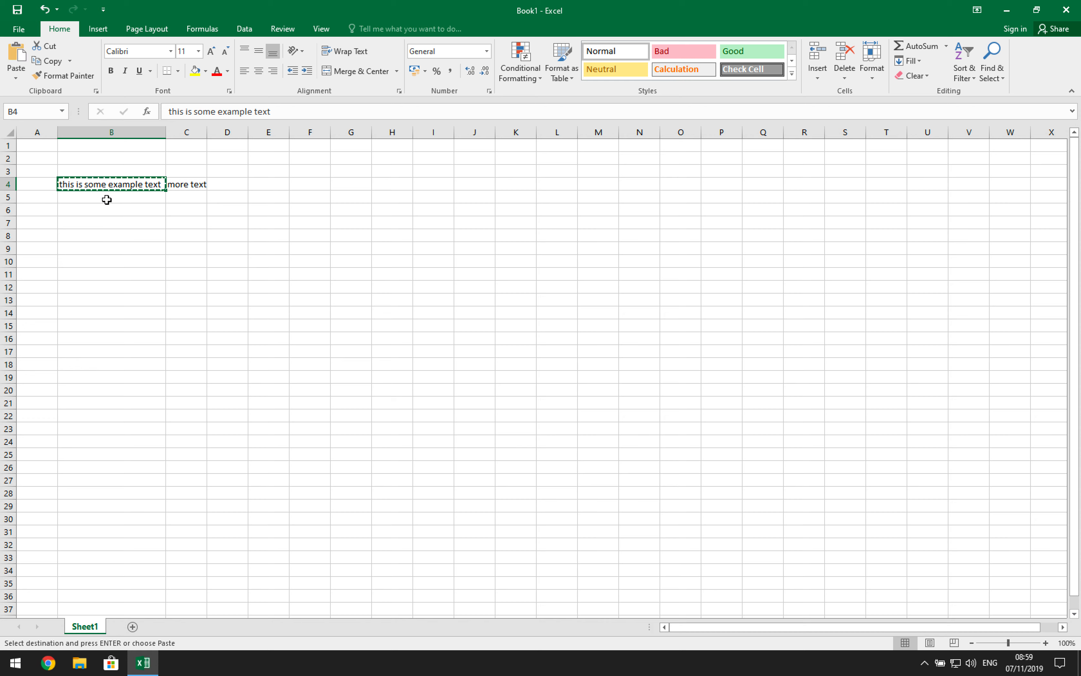
click(106, 209)
key(ctrl+v)
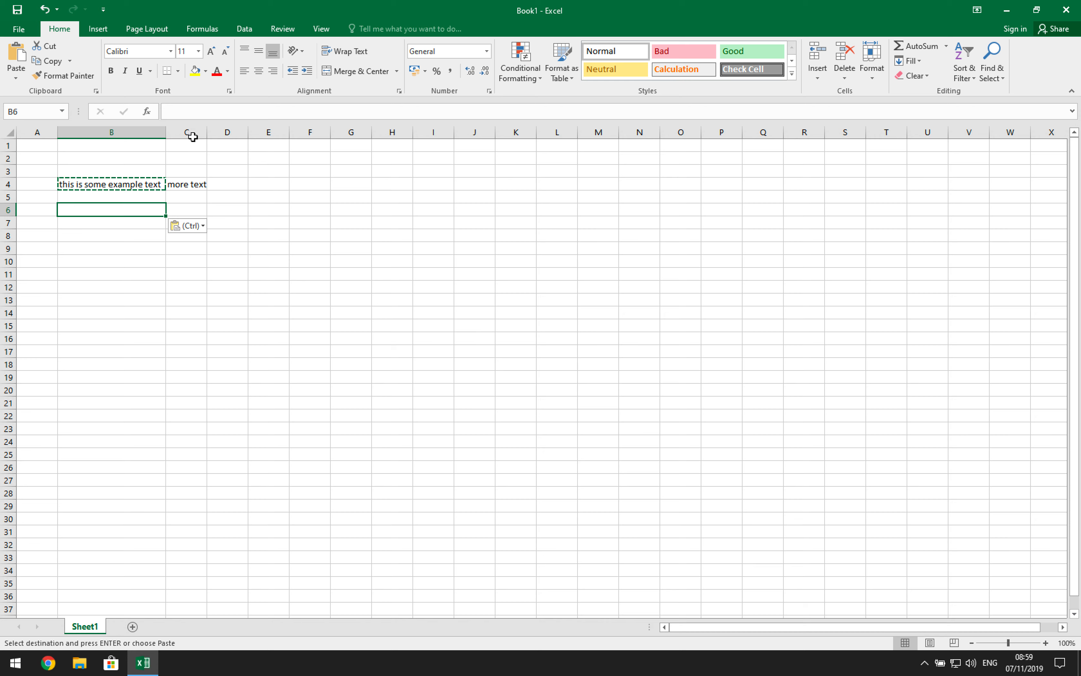
Step: Append "some text" to the contents of B6 and auto-fit the width of column B
click(278, 111)
text(some text)
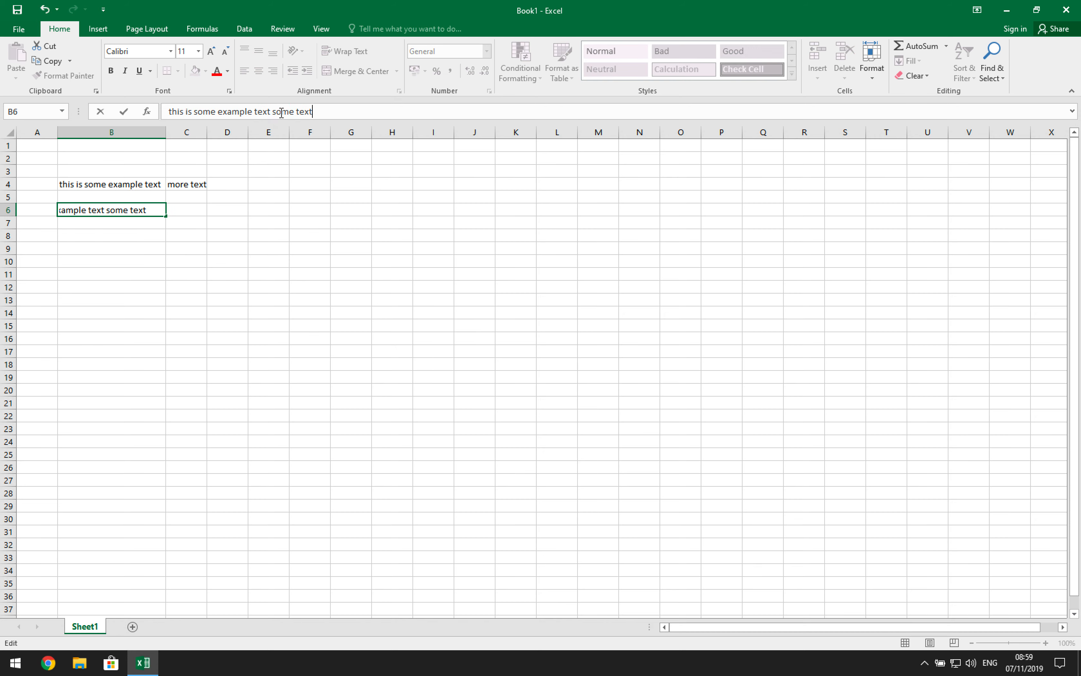
key(Return)
drag(164, 134, 164, 135)
double_click(165, 134)
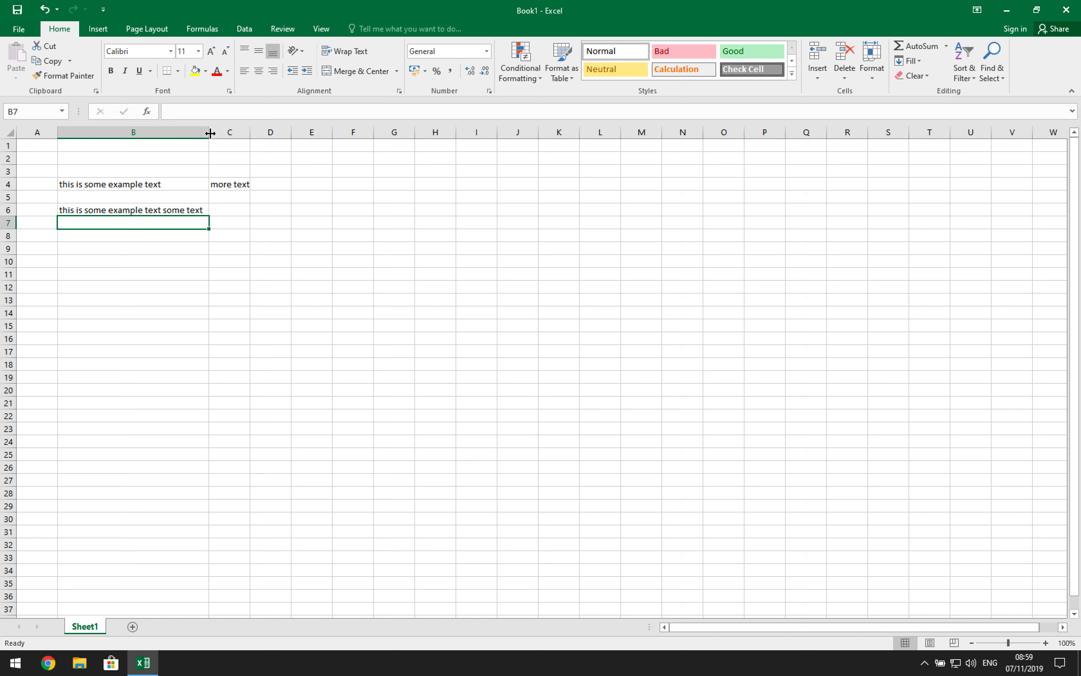
Step: Narrow column B until it cuts off the text in B4, and apply Wrap Text to B4
drag(209, 133, 152, 136)
click(114, 183)
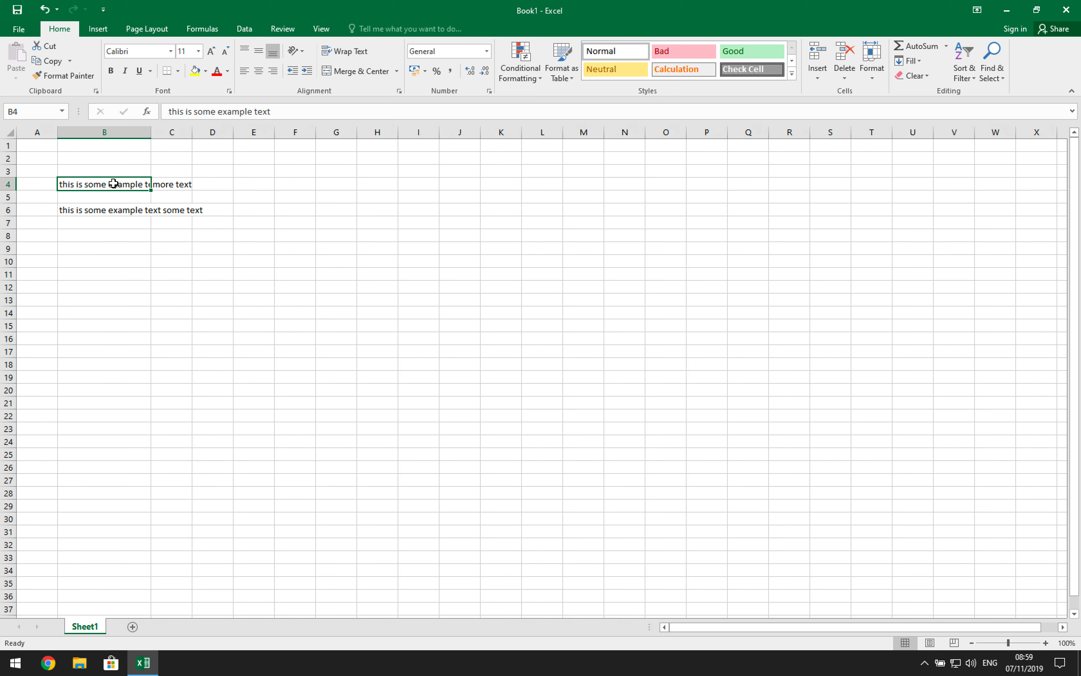
click(339, 52)
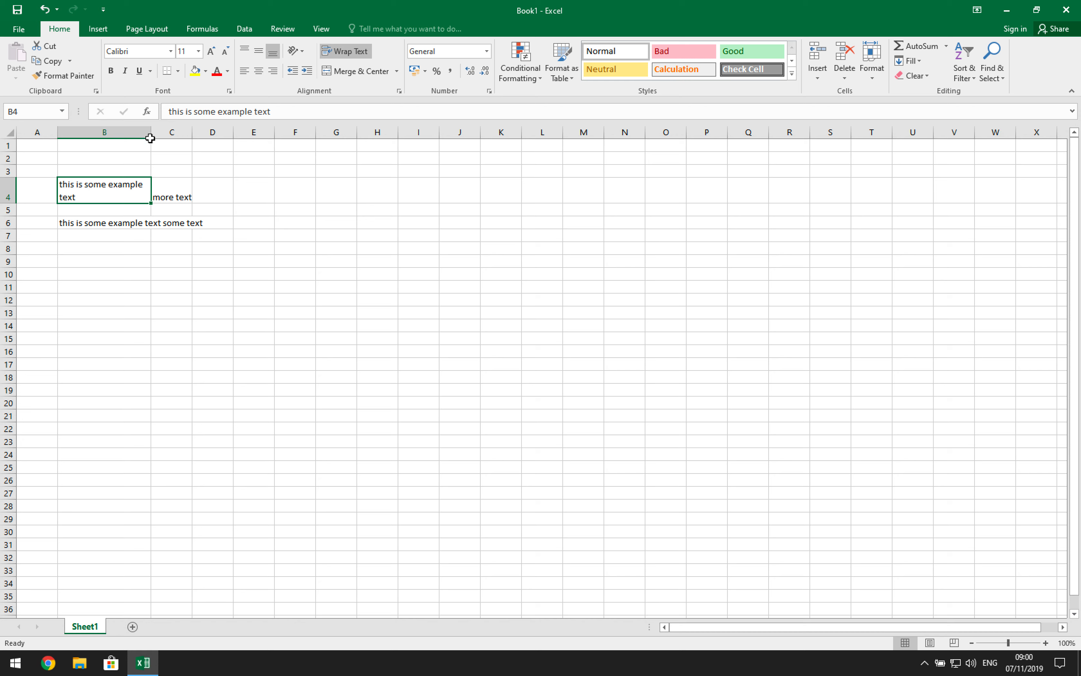
Step: Insert a manual line break in cell B4 directly before its last word "text"
click(253, 111)
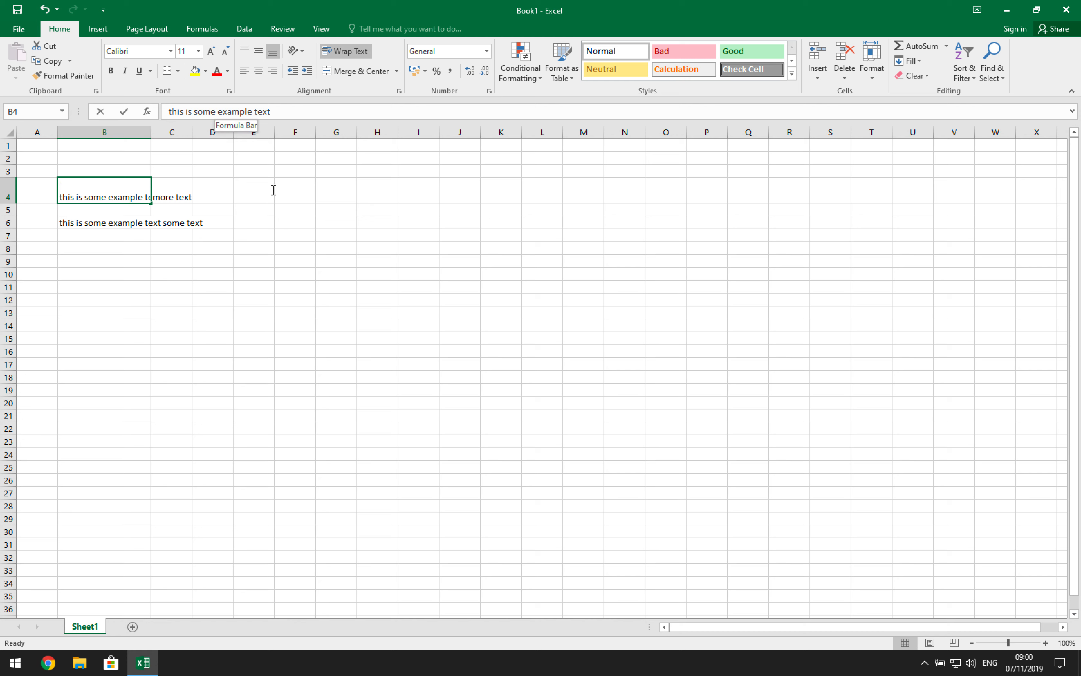
key(BackSpace)
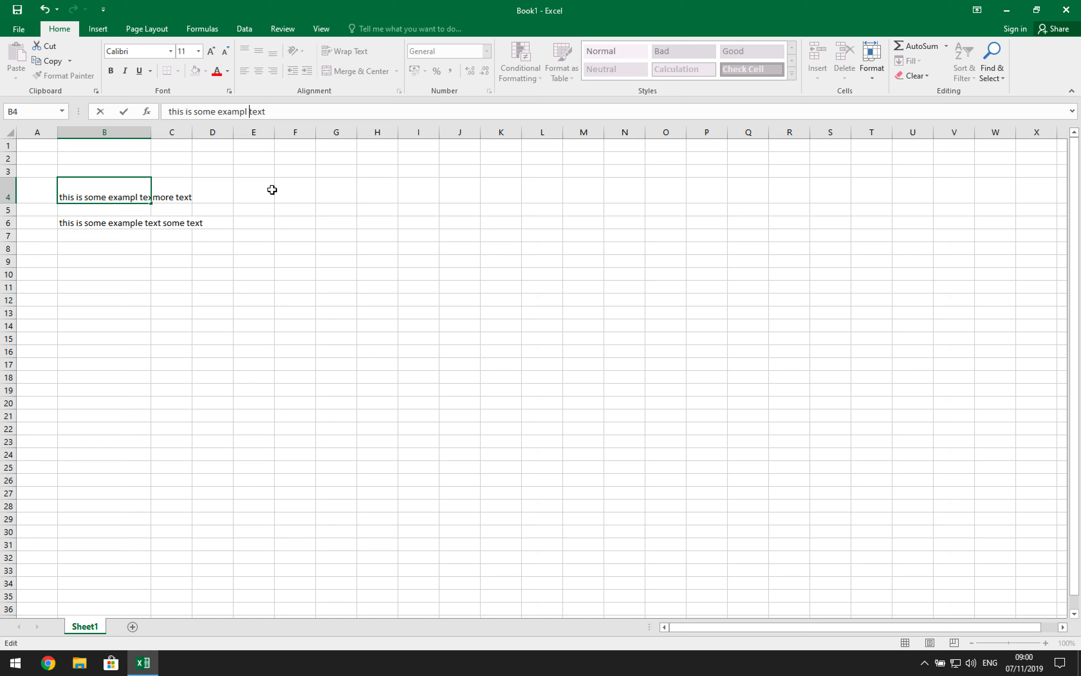
key(Delete)
key(shift+Home)
key(BackSpace)
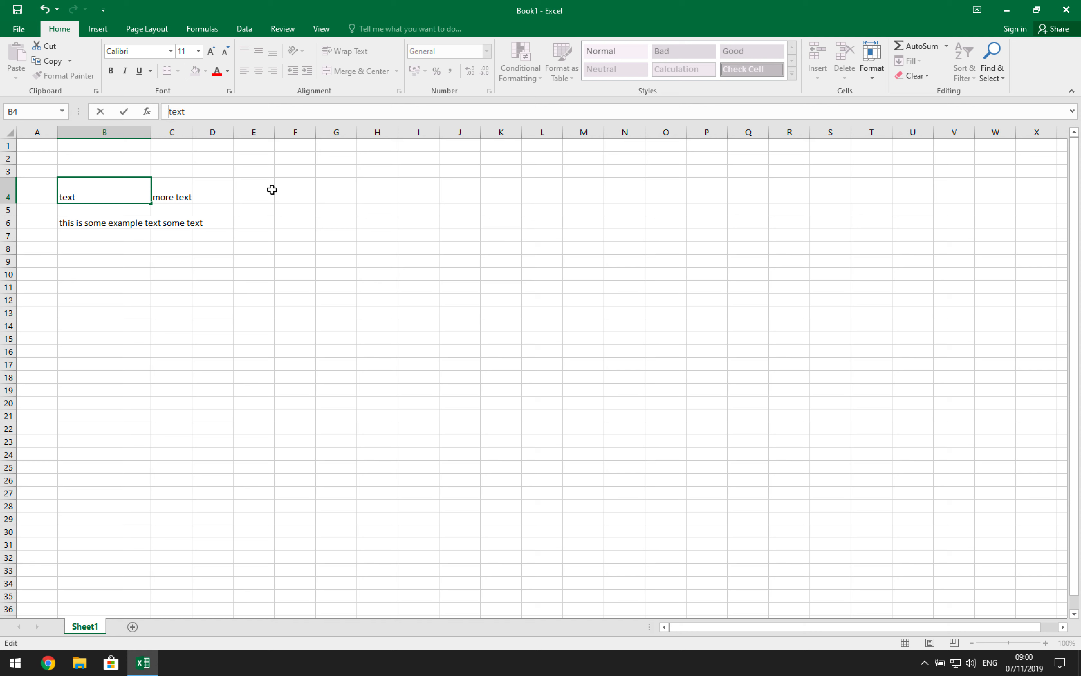
click(130, 212)
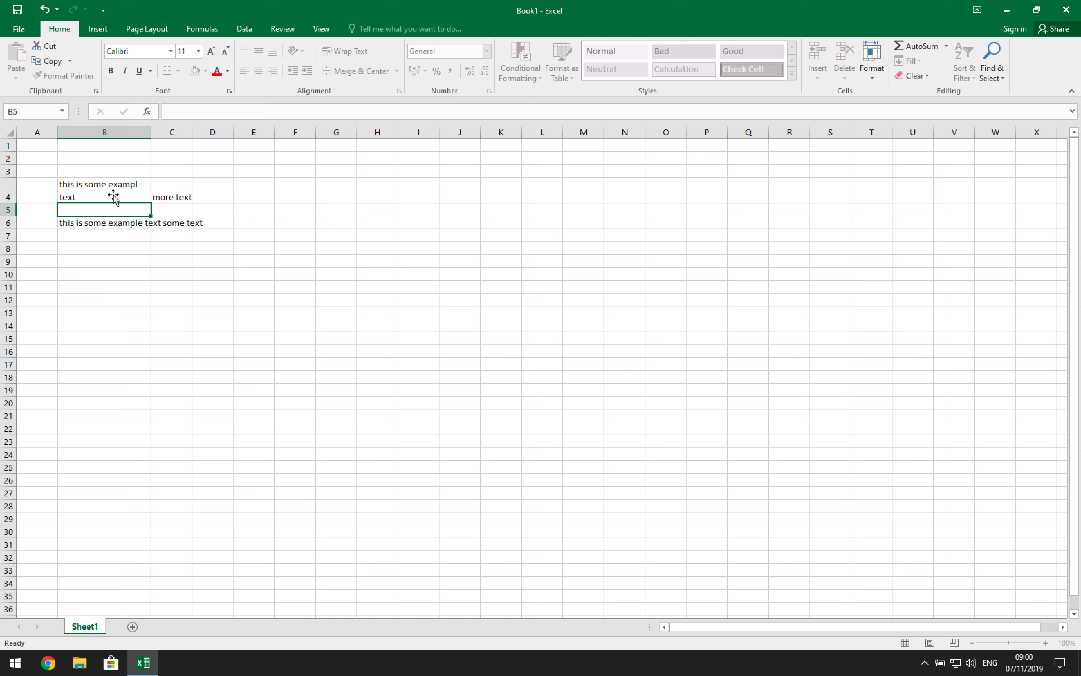
Step: Correct the first line of cell B4 to read "this is some example"
click(92, 190)
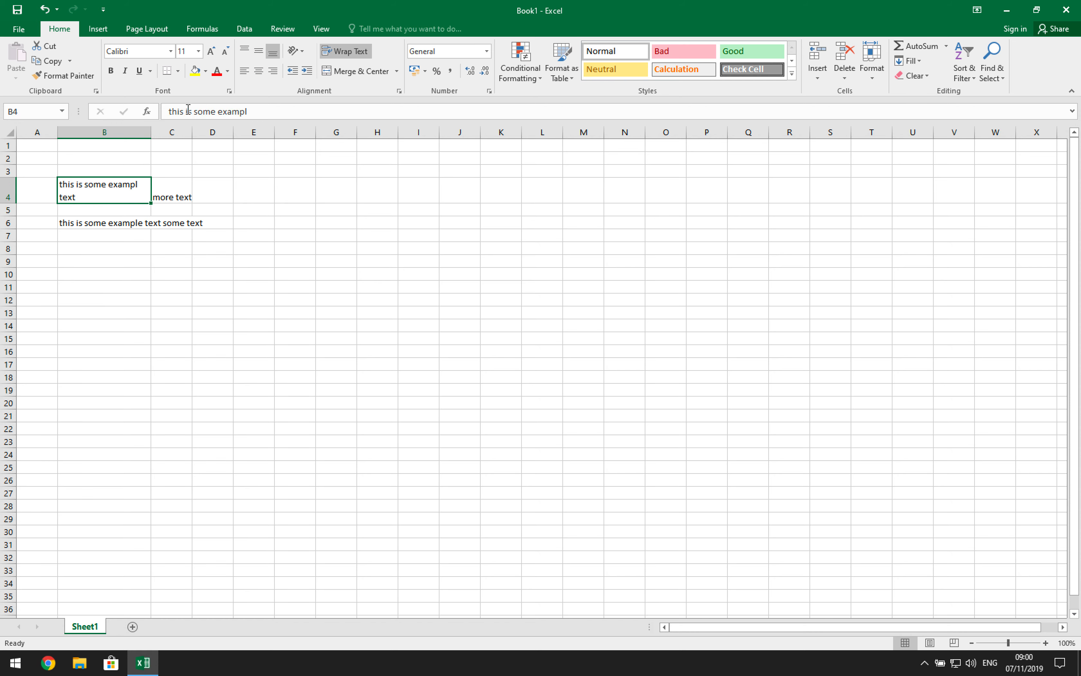
click(255, 119)
key(Down)
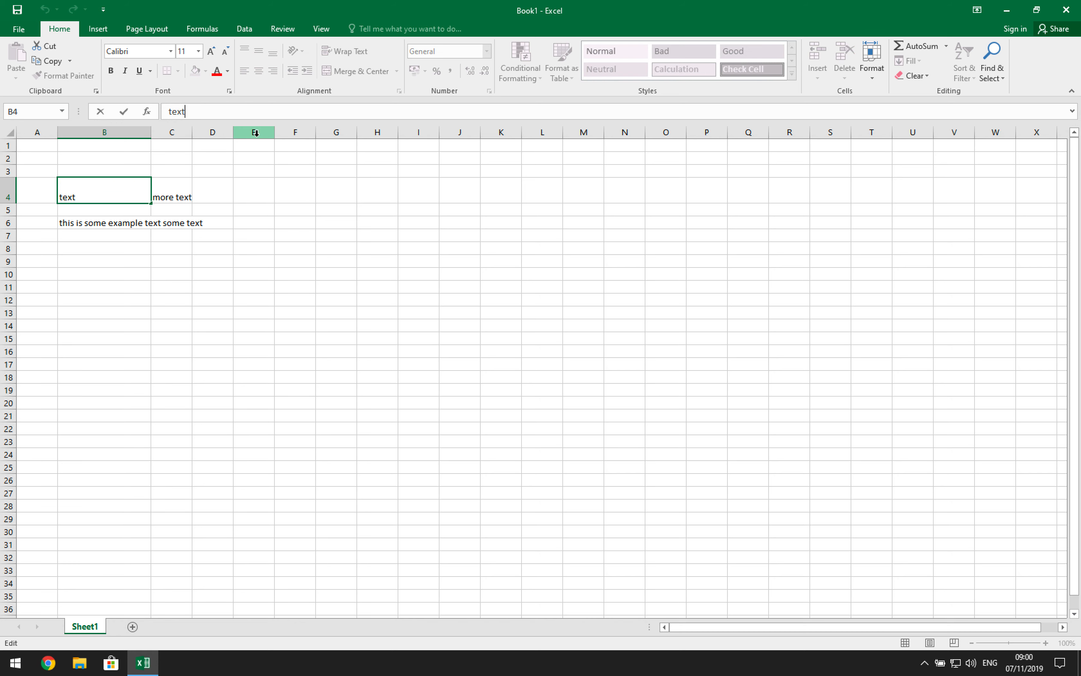
key(Up)
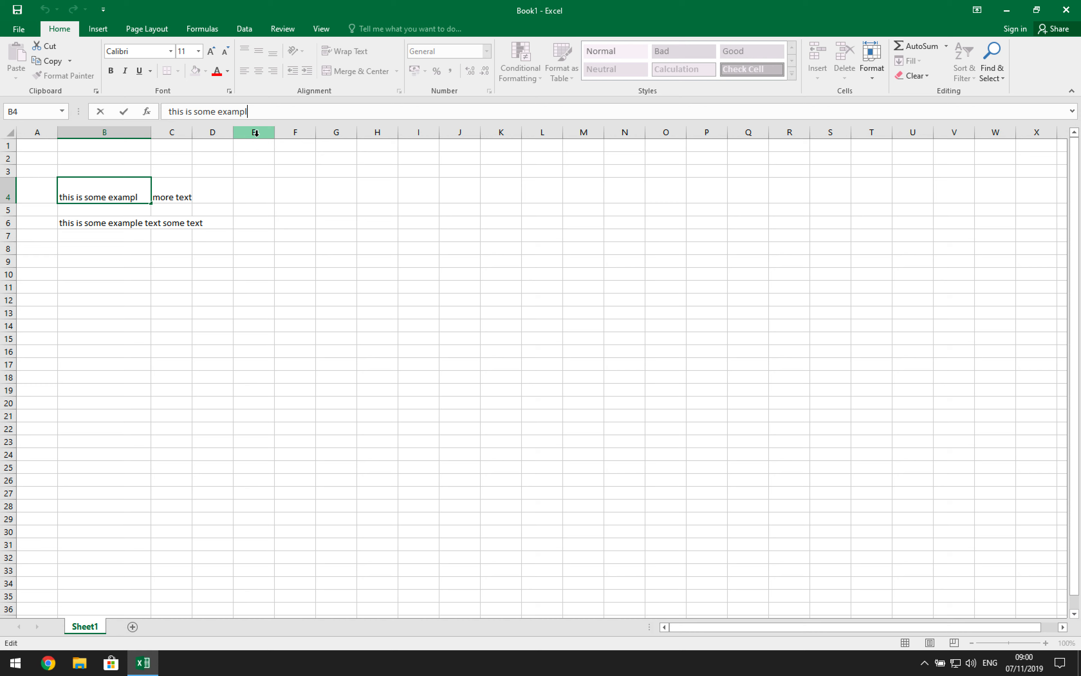
text(e)
key(Return)
Step: Apply the Shrink to fit text control to cell B6 through its cell formatting
click(120, 227)
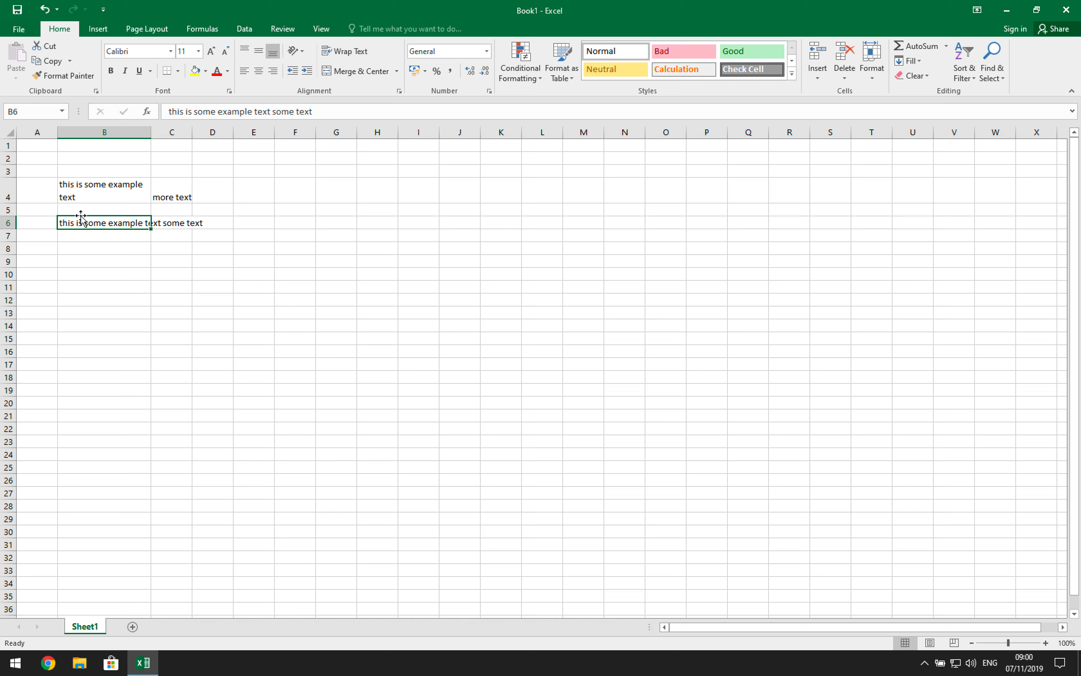
right_click(101, 220)
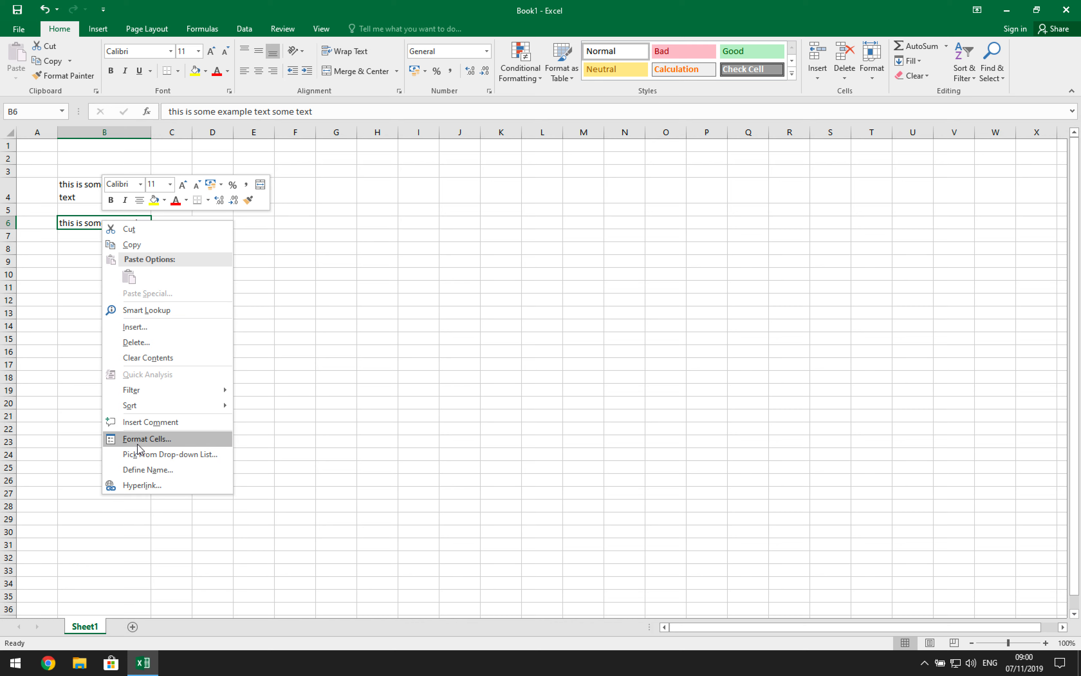
click(139, 440)
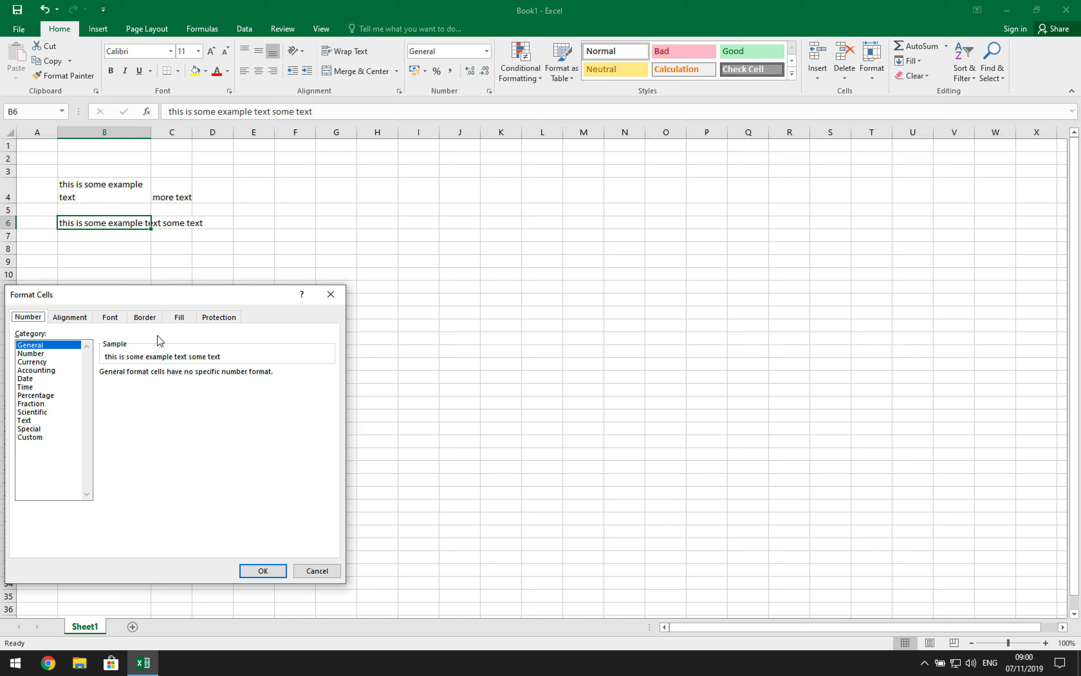
click(111, 317)
click(89, 317)
drag(116, 295, 358, 182)
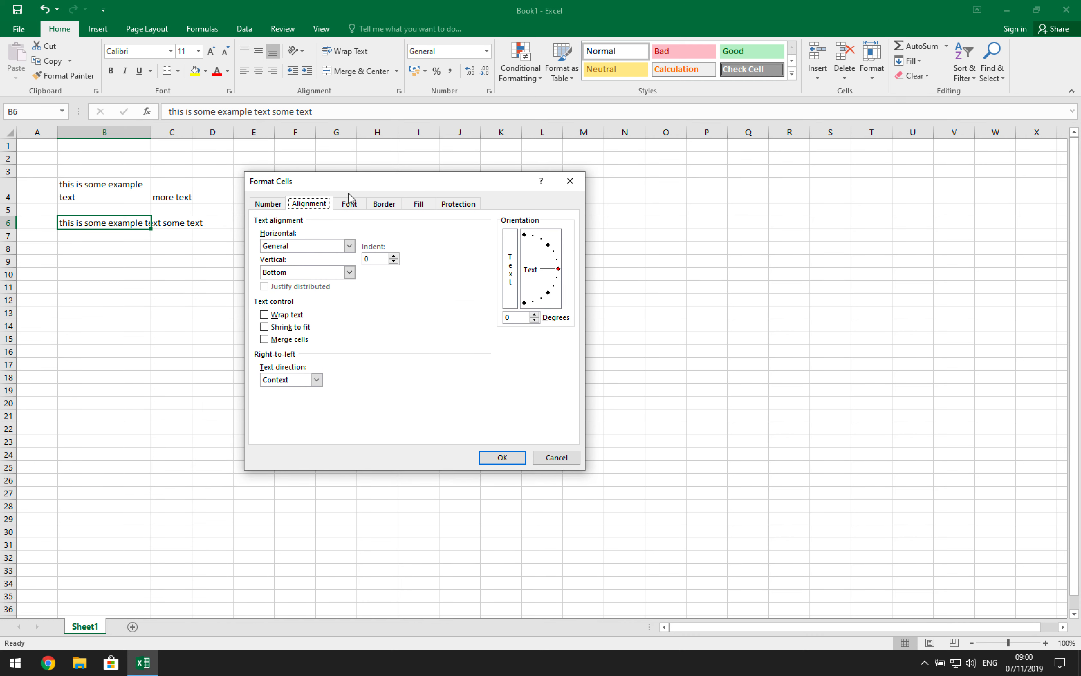
click(263, 329)
click(502, 457)
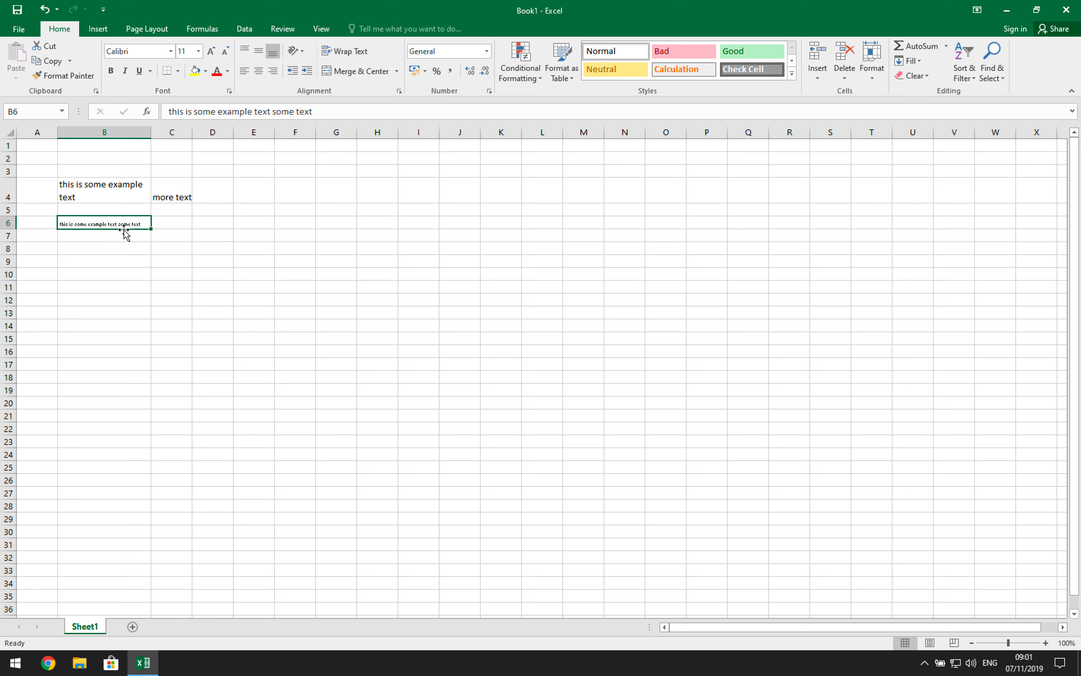
right_click(103, 222)
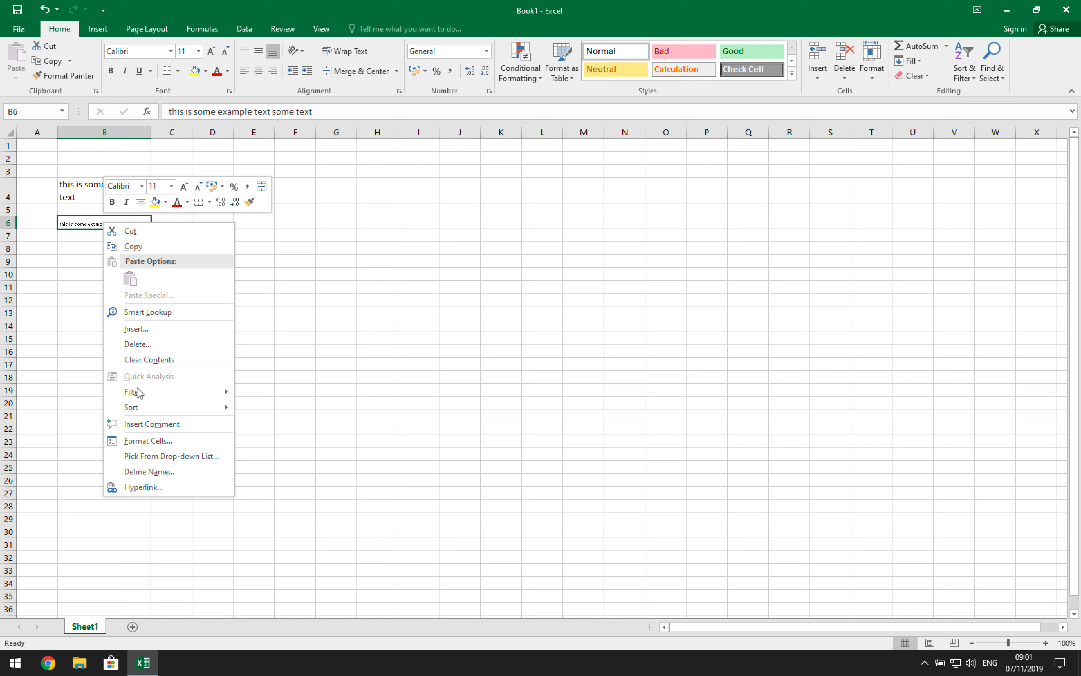
key(ctrl+1)
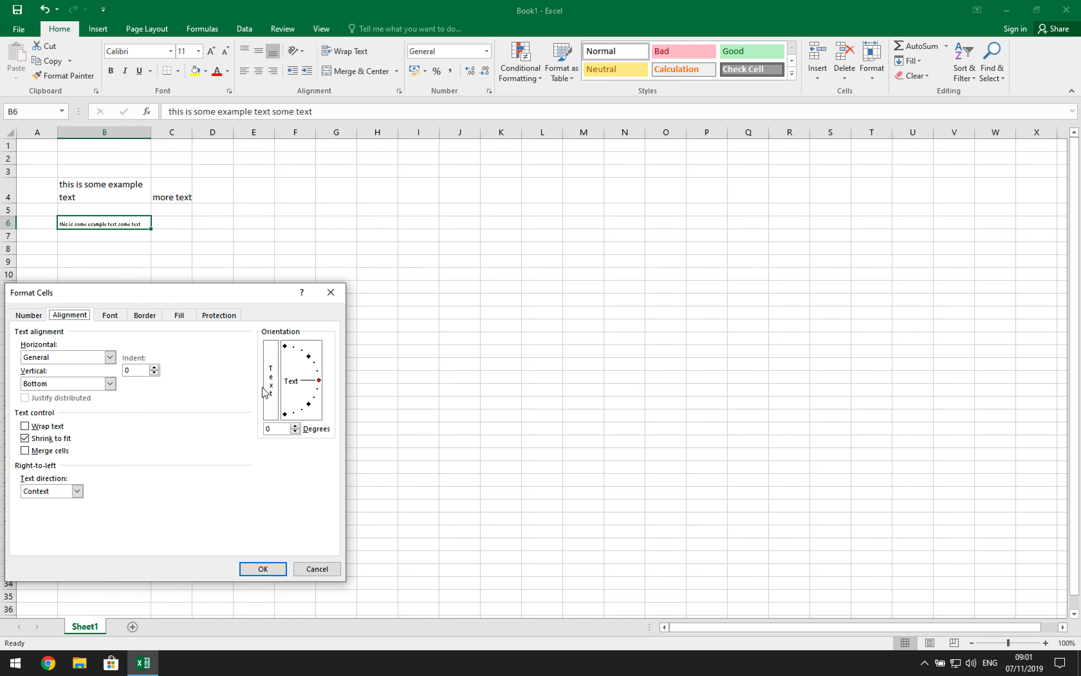
drag(117, 301, 375, 171)
click(298, 311)
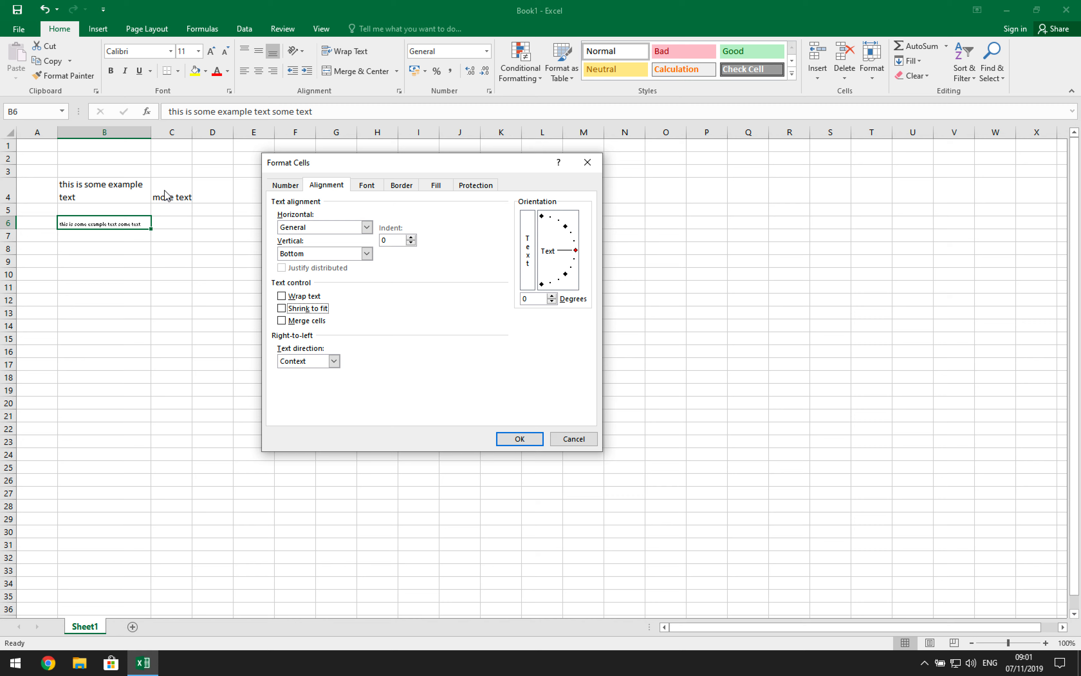
click(574, 438)
Step: Set the vertical text alignment of cell C4 to Center in its cell formatting
right_click(181, 199)
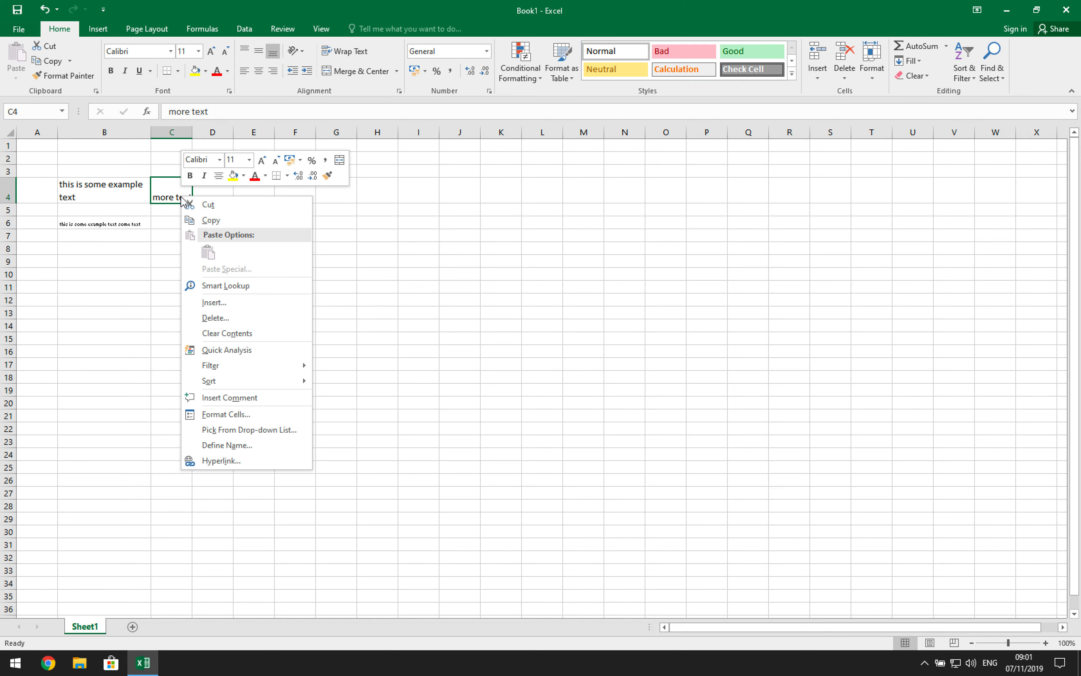
click(220, 415)
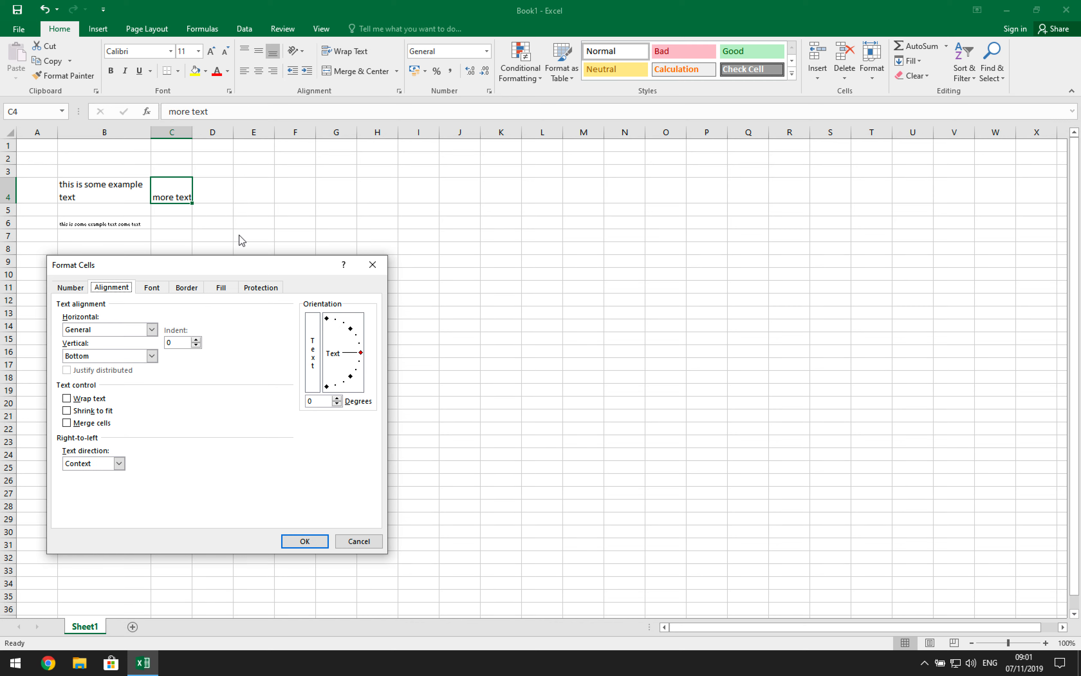
click(107, 356)
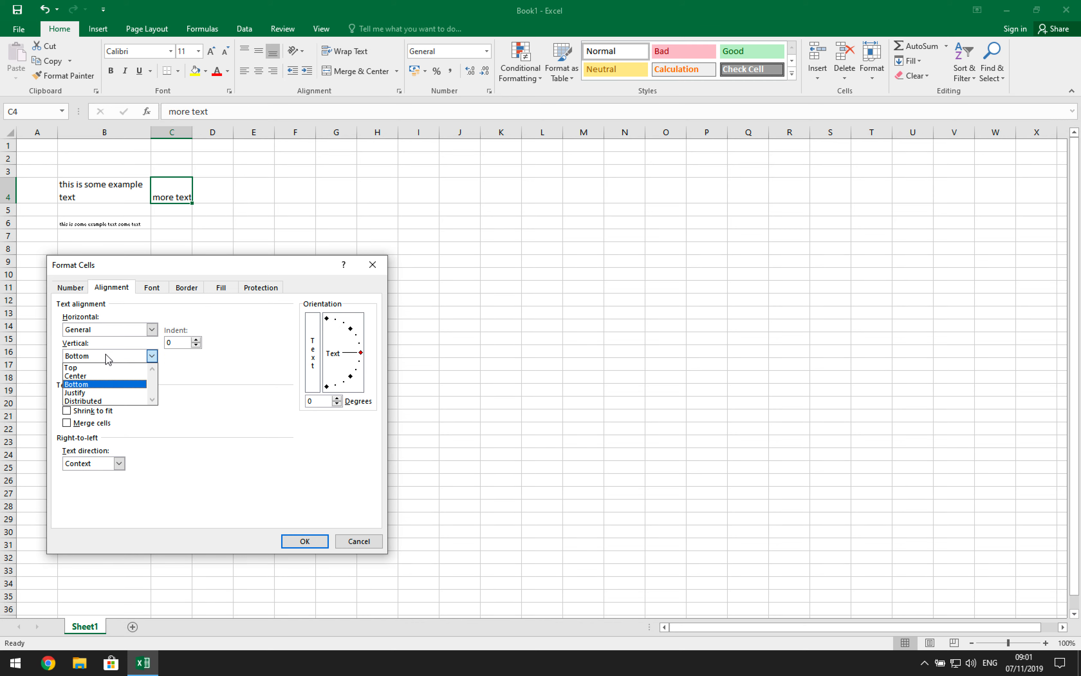
click(96, 378)
click(302, 540)
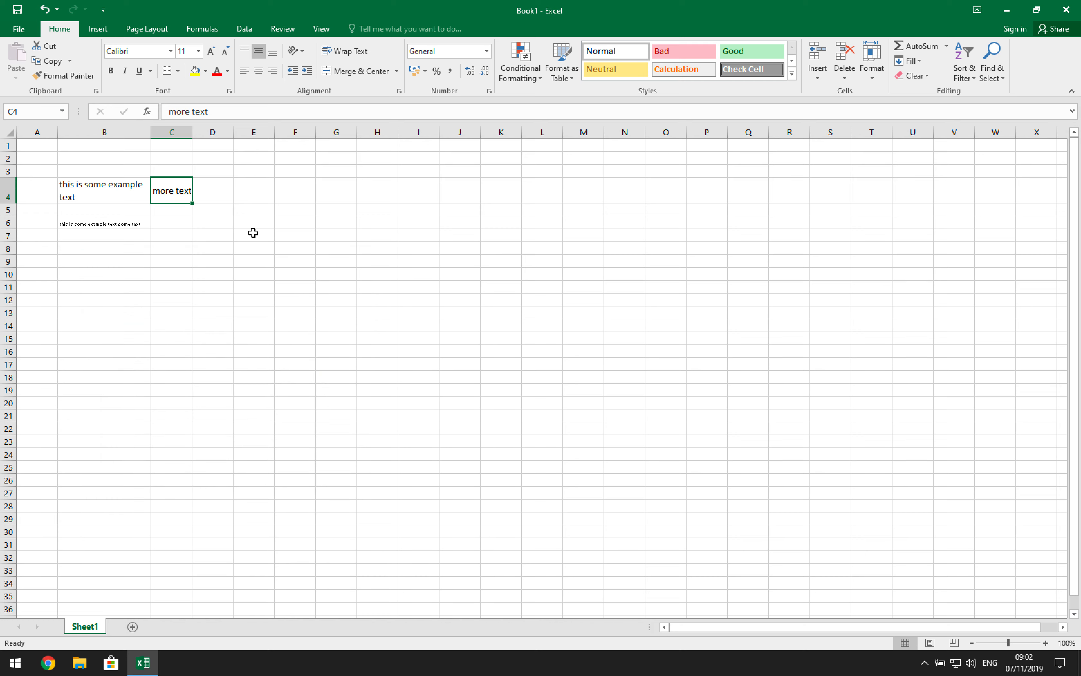
Step: Set the text orientation of cell C4 to slant upward at about 45 degrees
right_click(174, 191)
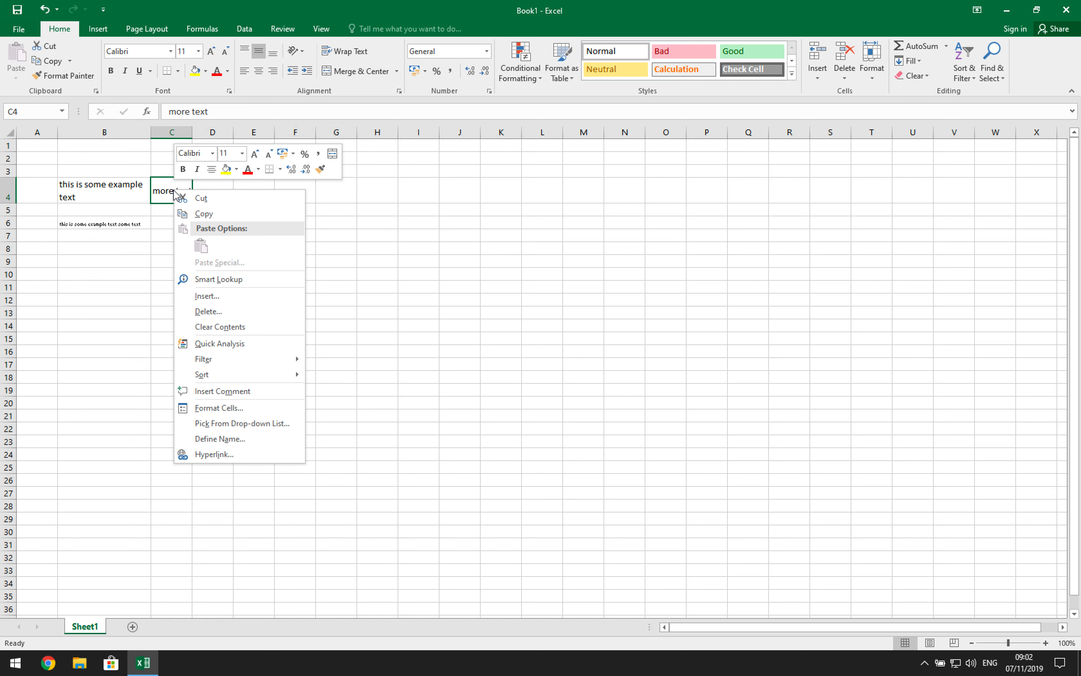
click(230, 407)
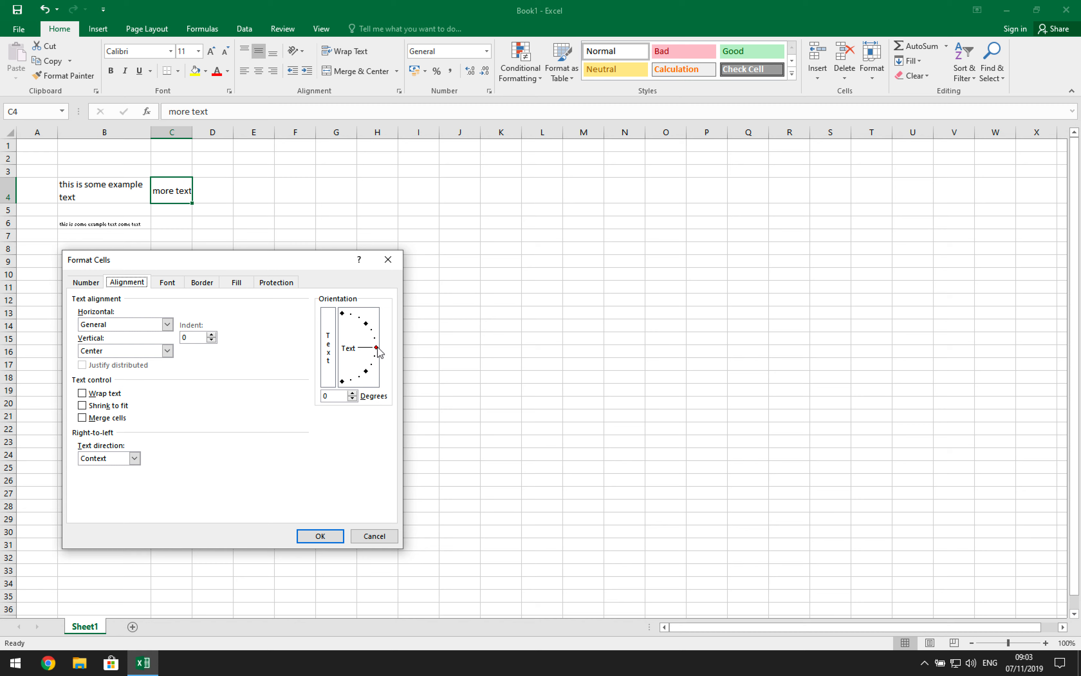
drag(377, 349, 368, 324)
click(321, 534)
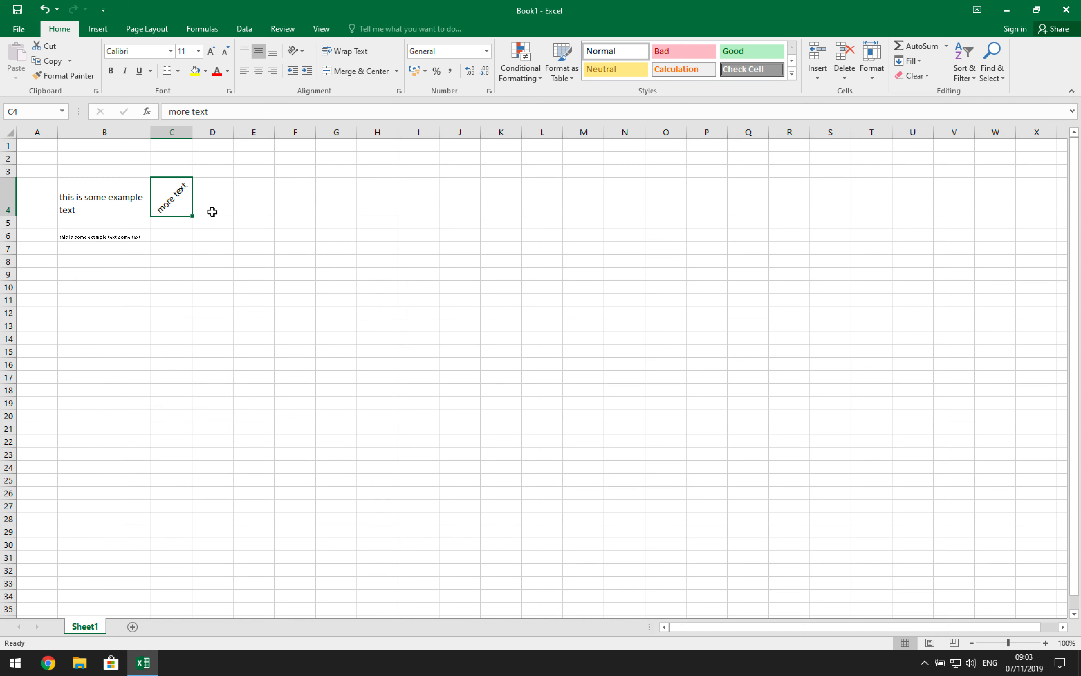
Step: Copy the rotated cell C4 into cells D4, E4, F4 and G4
key(ctrl+c)
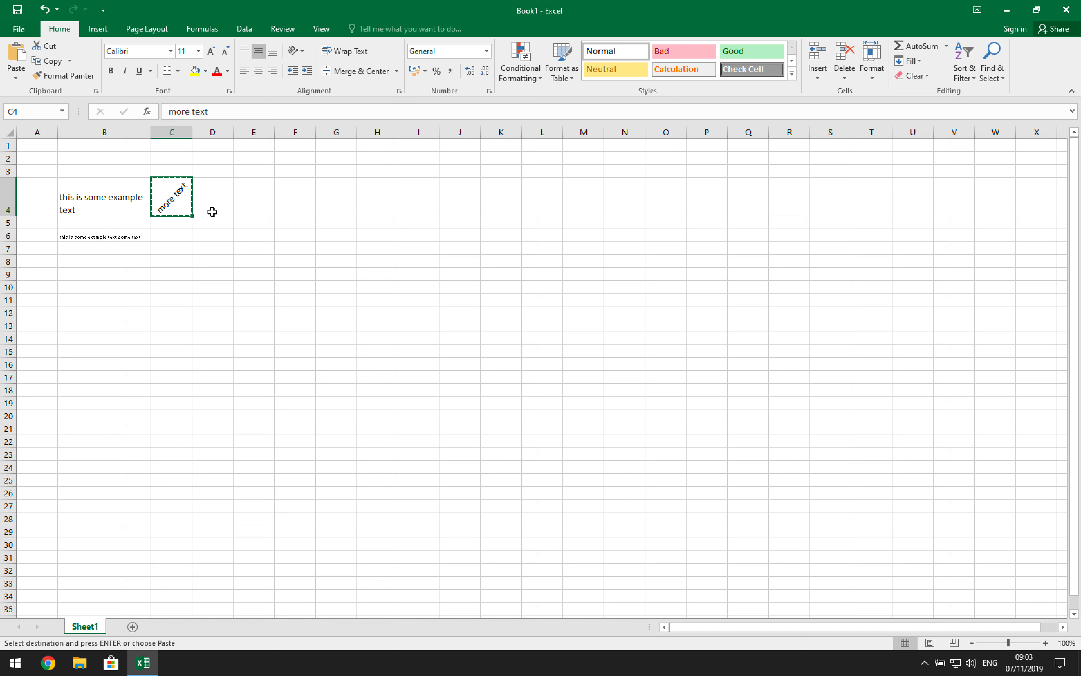
click(212, 212)
key(ctrl+v)
key(Right)
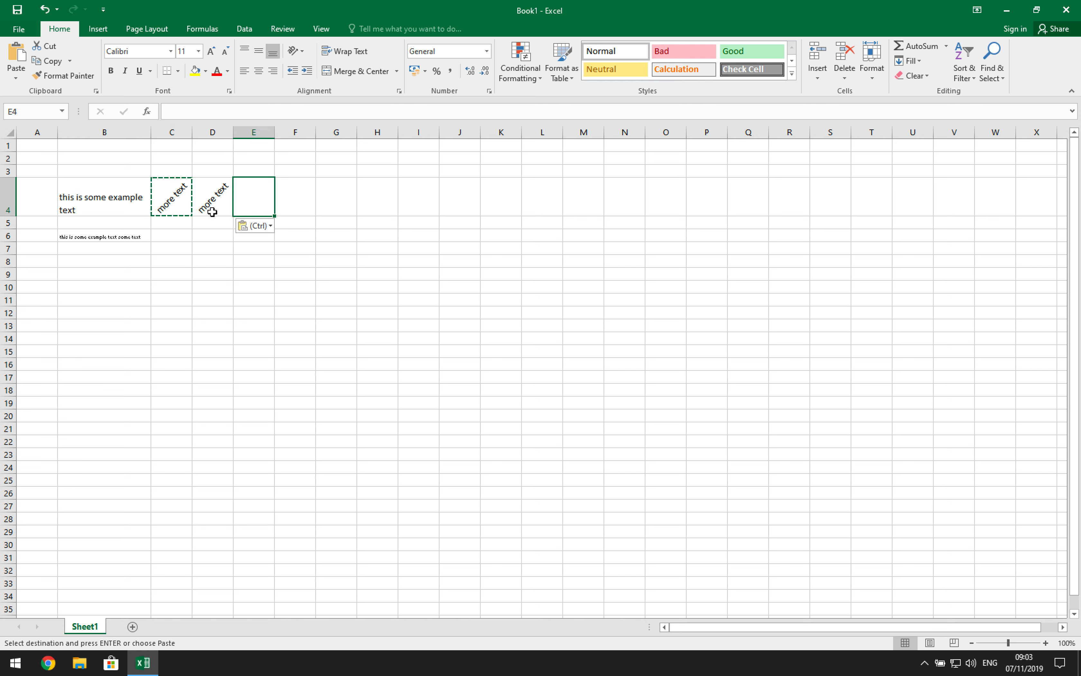
key(ctrl+v)
key(Right)
key(ctrl+v)
key(Right)
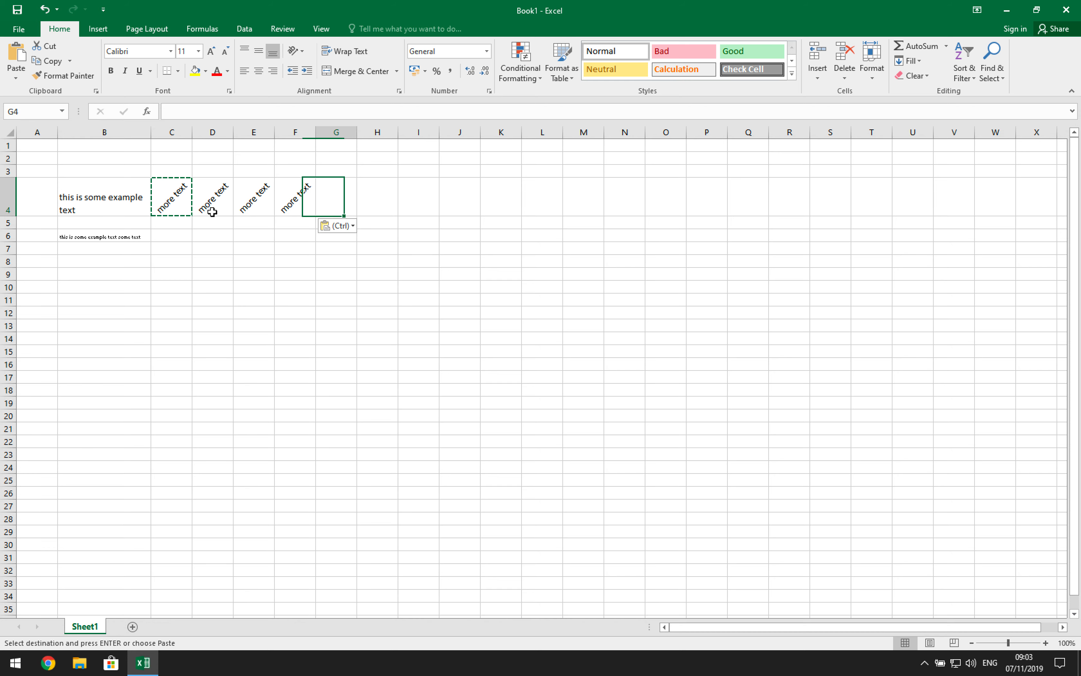
key(ctrl+v)
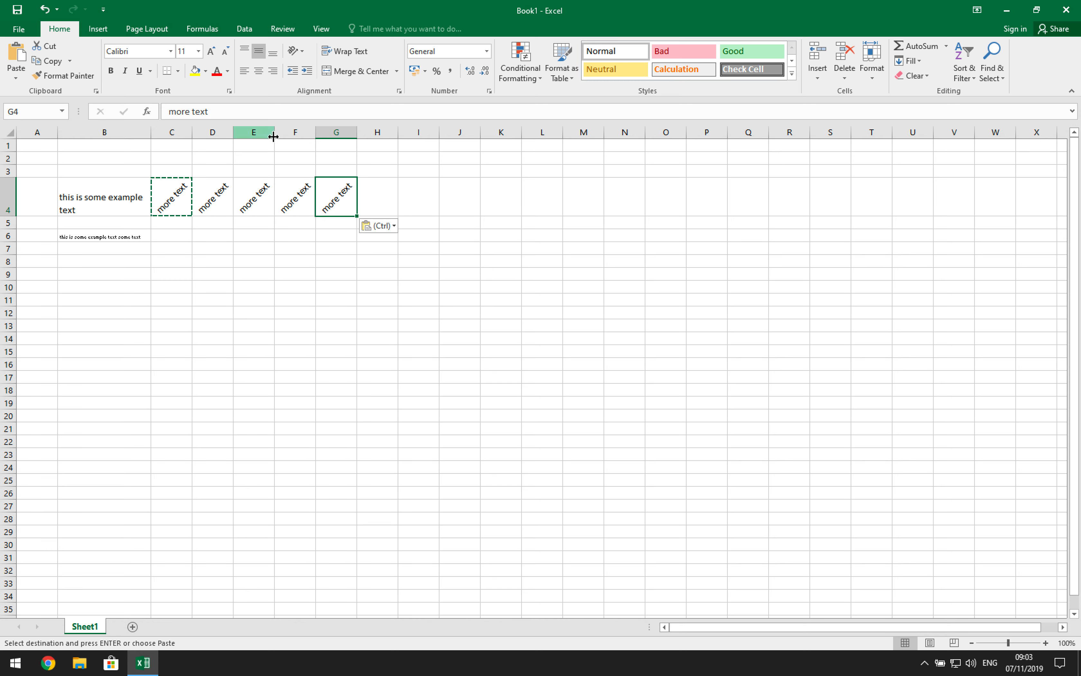